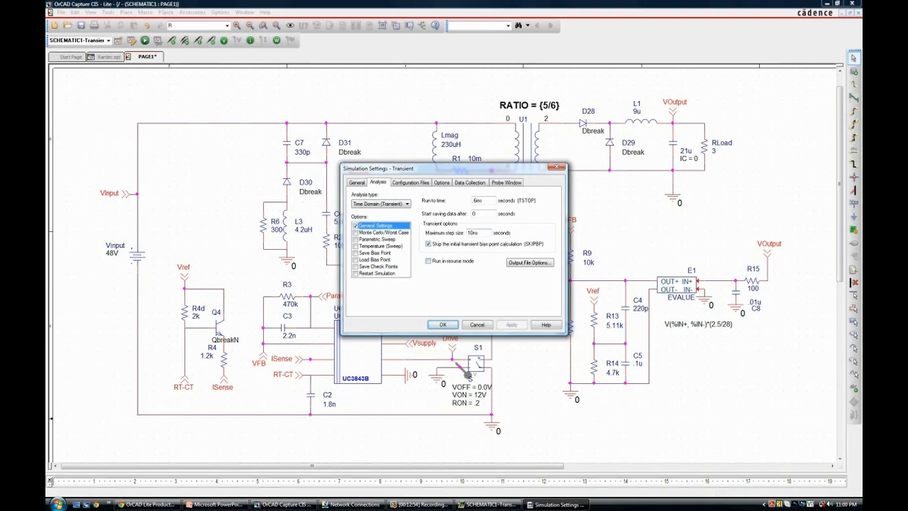
Step: Run the transient simulation and clear the V(DRIVE) trace from the top plot
key(Return)
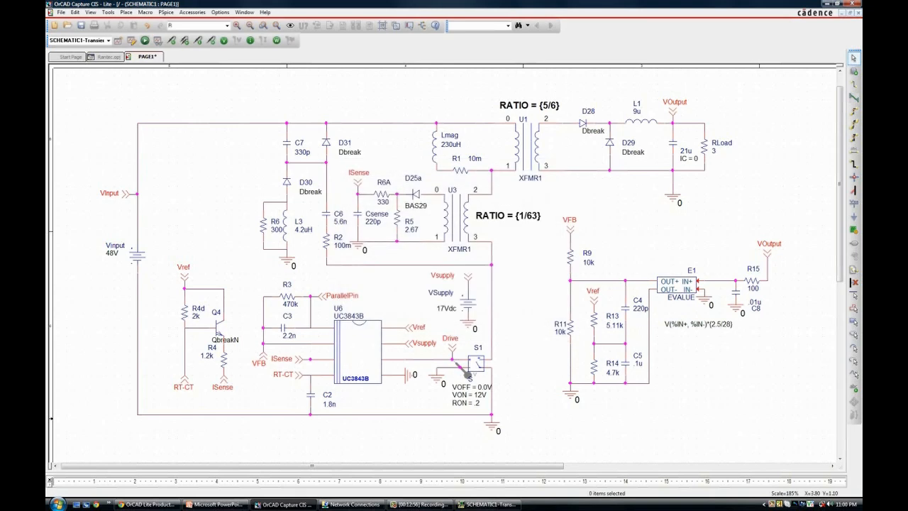
key(F11)
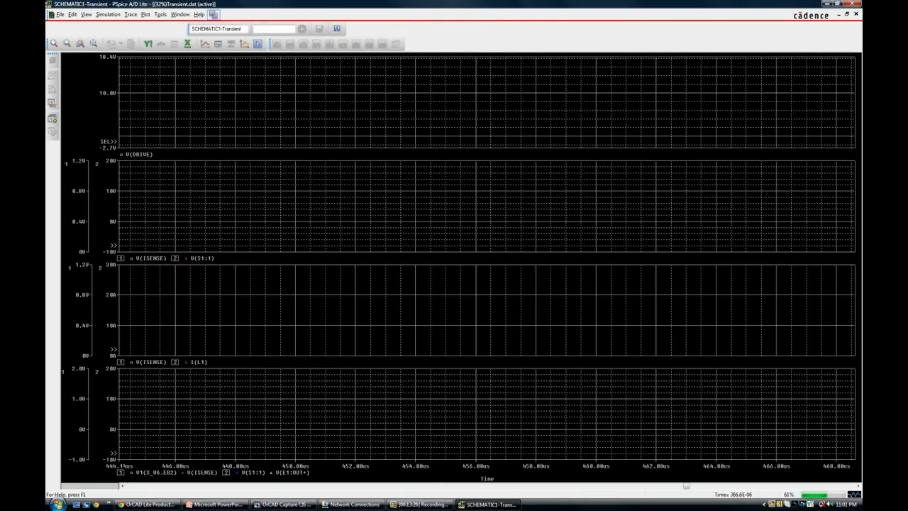
click(93, 44)
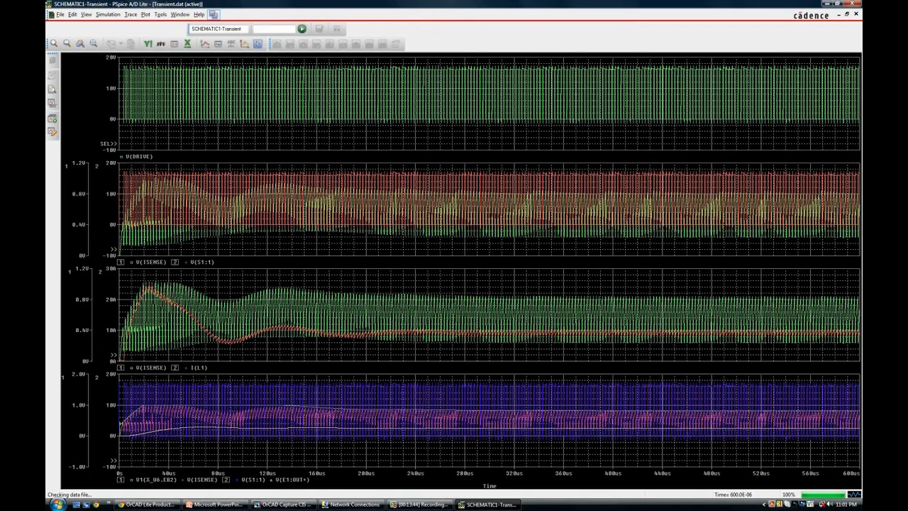
click(109, 355)
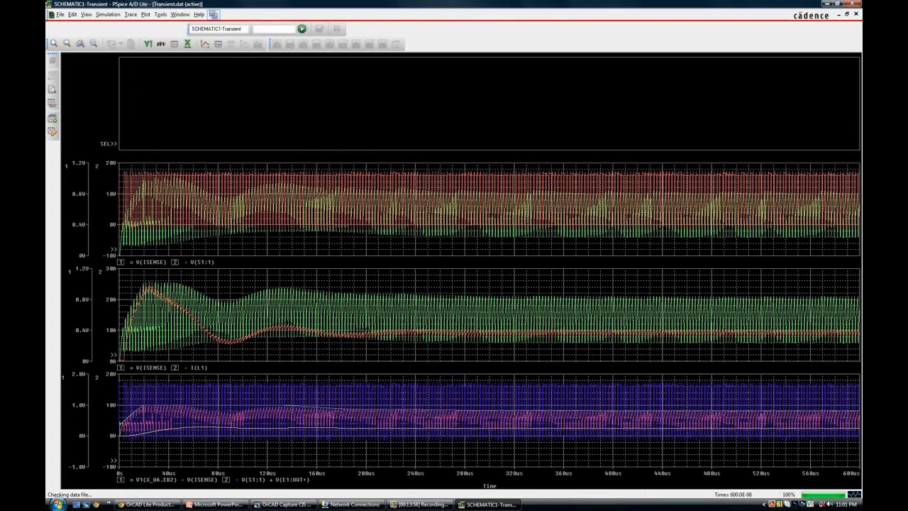
Step: Place a voltage marker on the VOutput node beside the 21u capacitor and view its waveform
click(284, 504)
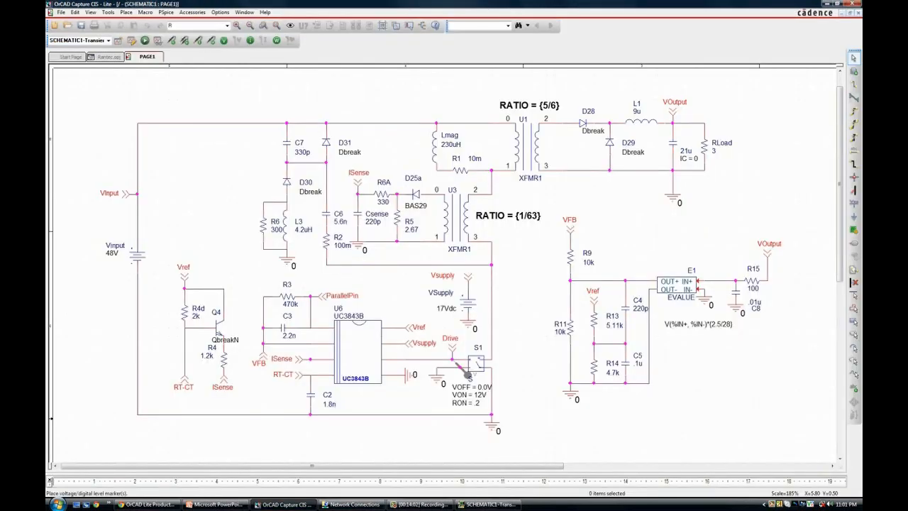
click(172, 40)
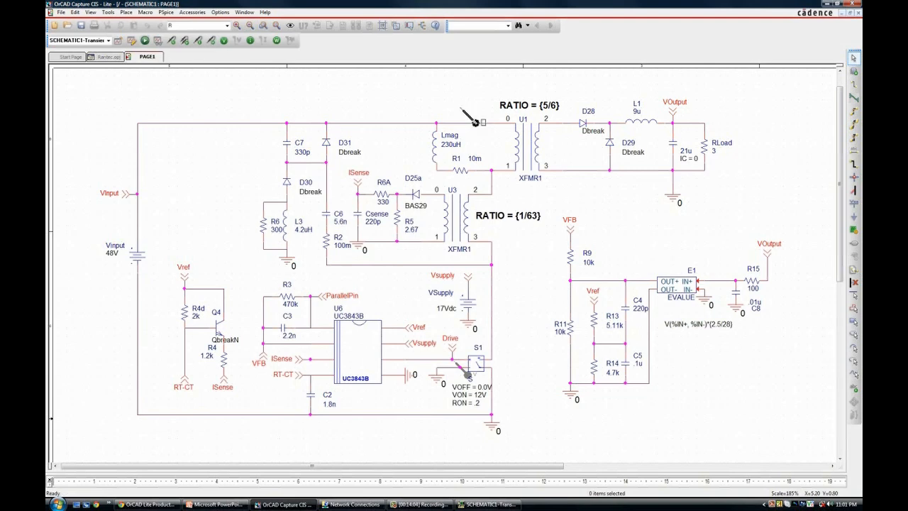
click(676, 127)
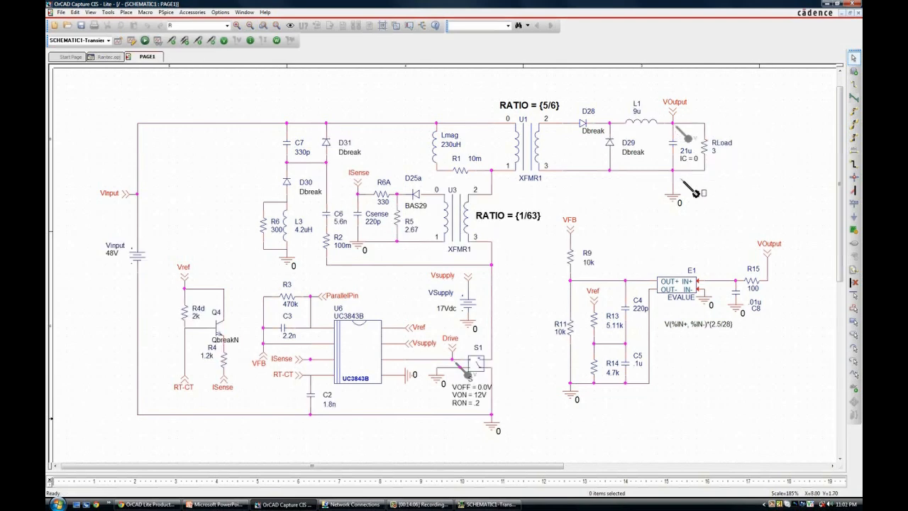
right_click(656, 220)
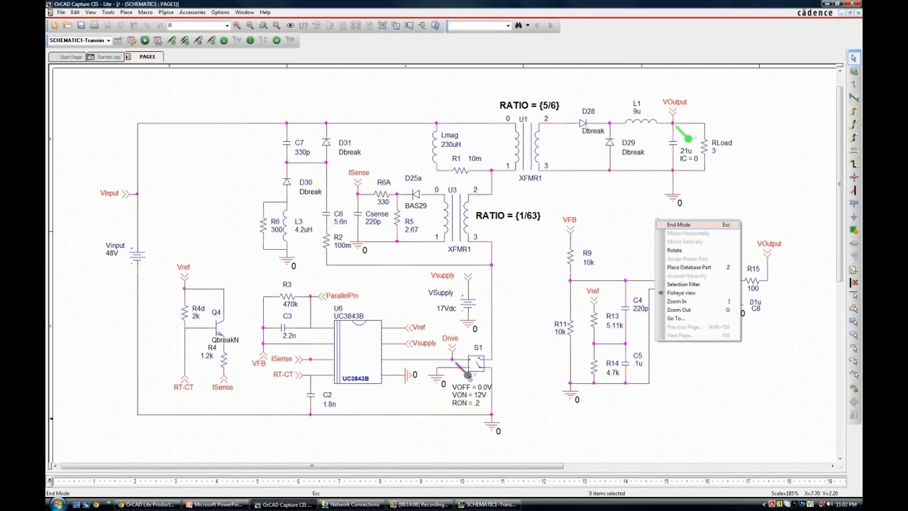
click(678, 224)
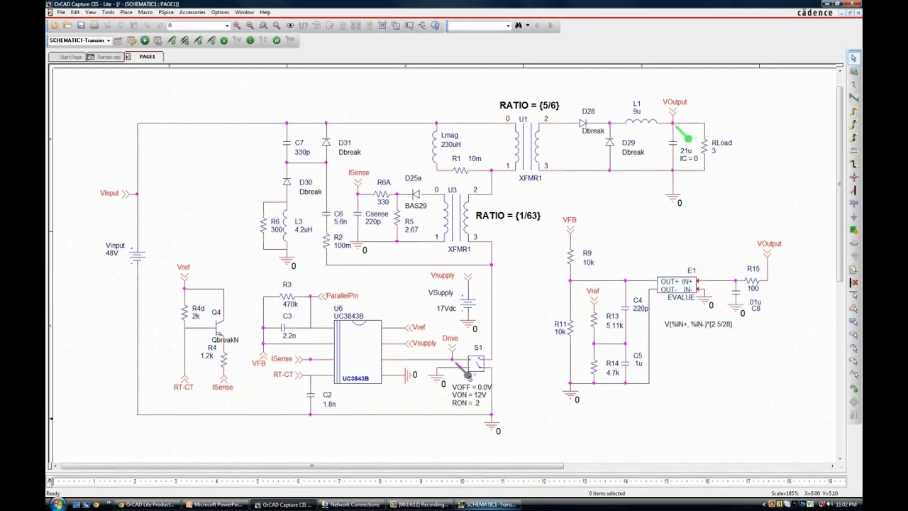
click(489, 504)
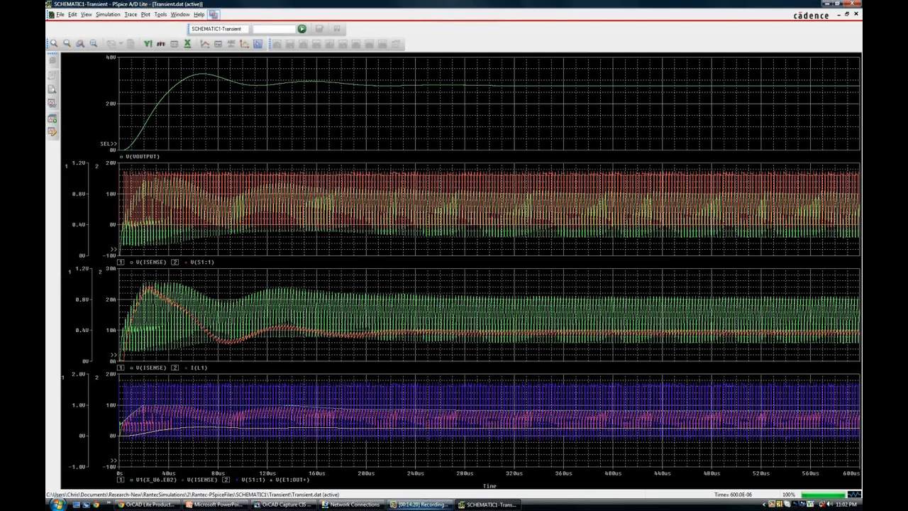
mouse_move(420, 504)
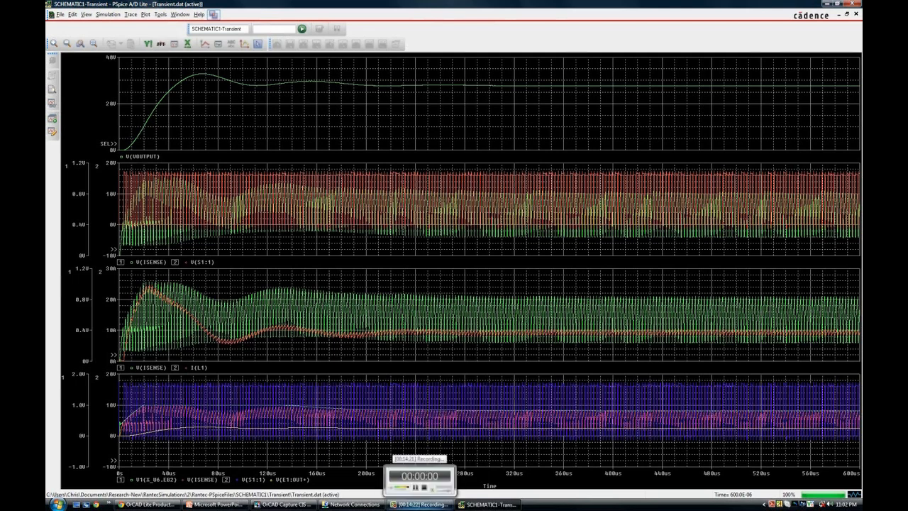
Step: Place a current marker on inductor L1's lead and view its current waveform
click(284, 504)
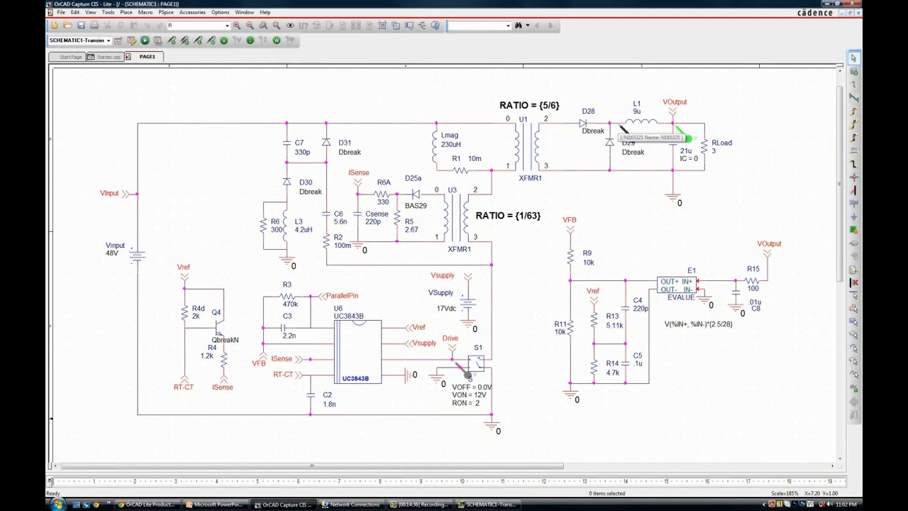
right_click(602, 211)
click(618, 218)
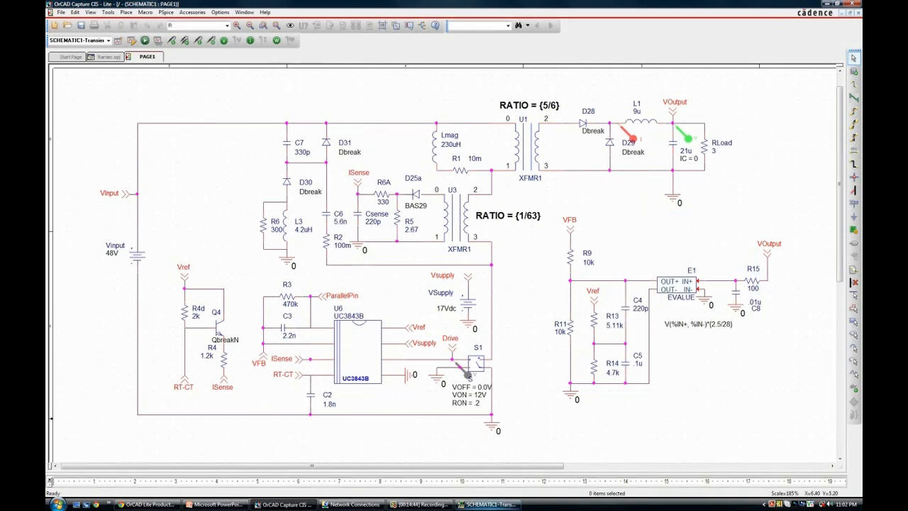
click(488, 505)
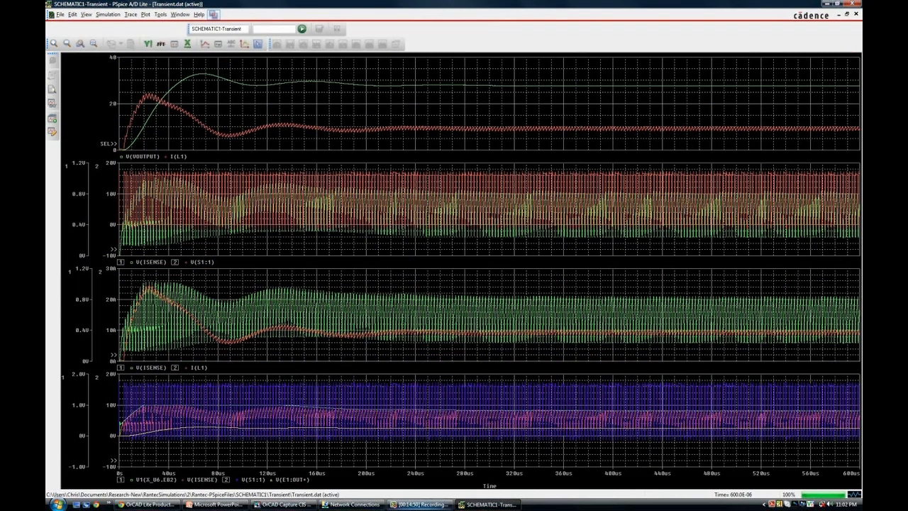
Step: Place a rotated Sw_tClose switch part to the right of RLoad
click(284, 504)
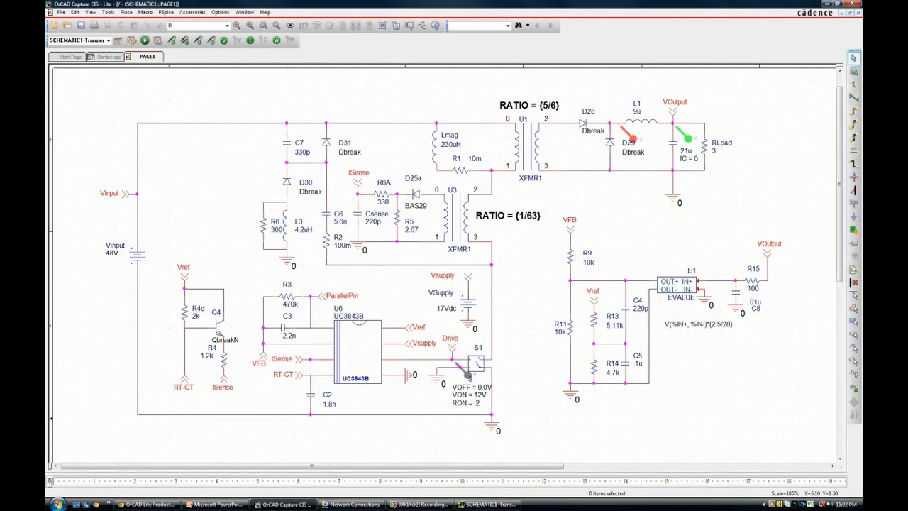
click(631, 138)
click(190, 25)
text(Sw)
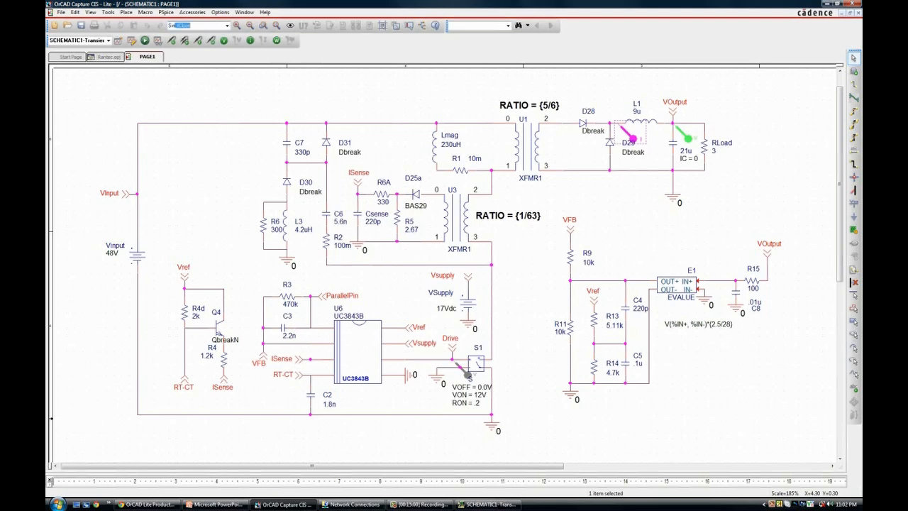
key(Return)
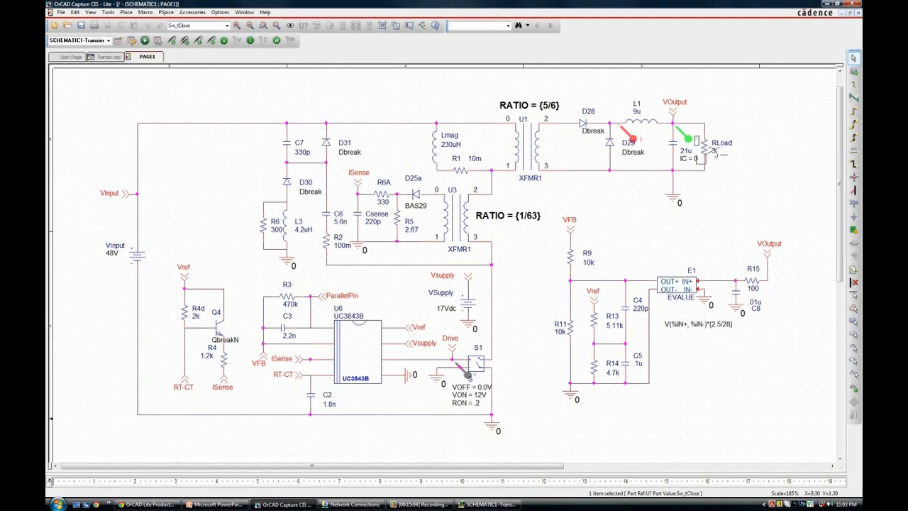
key(r)
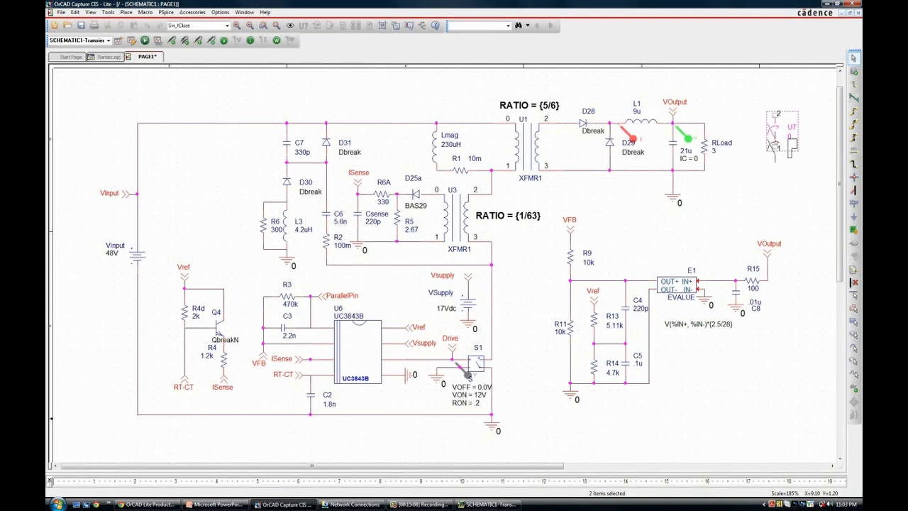
right_click(781, 135)
click(797, 137)
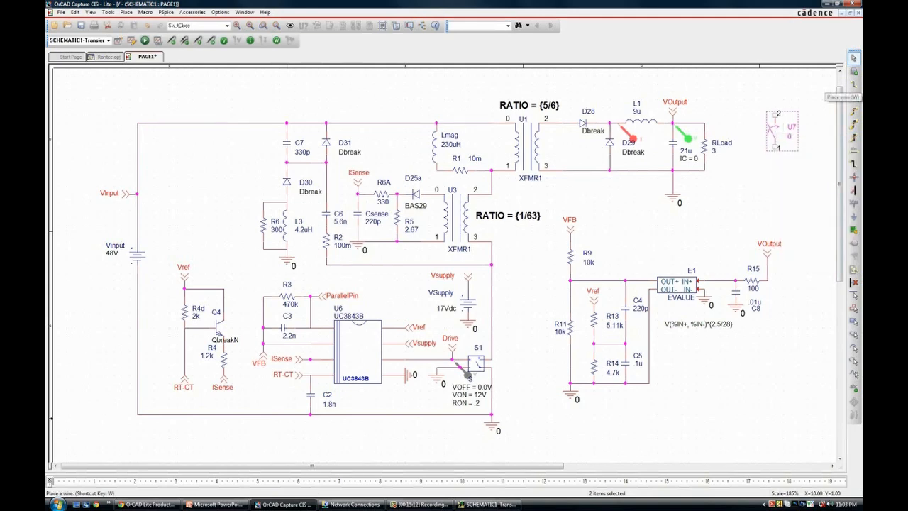
Step: Place a resistor part R directly below the new switch
click(227, 26)
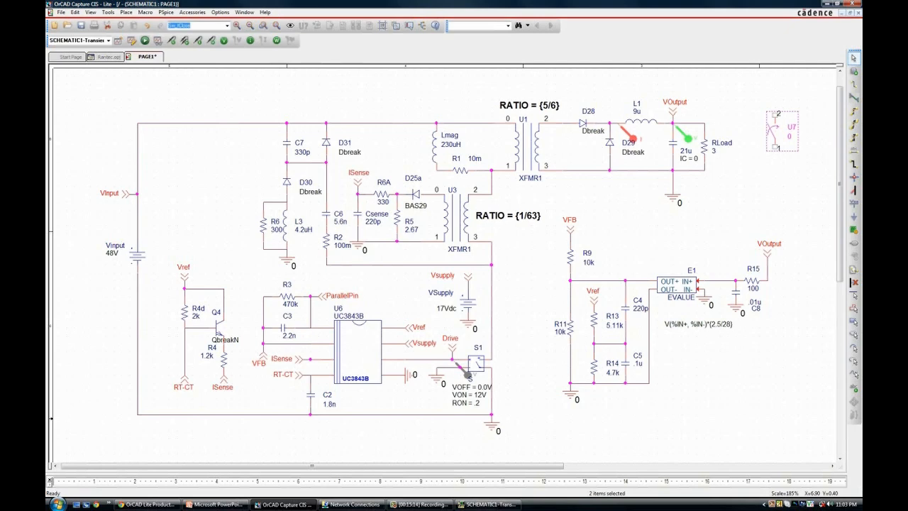
text(R)
key(Return)
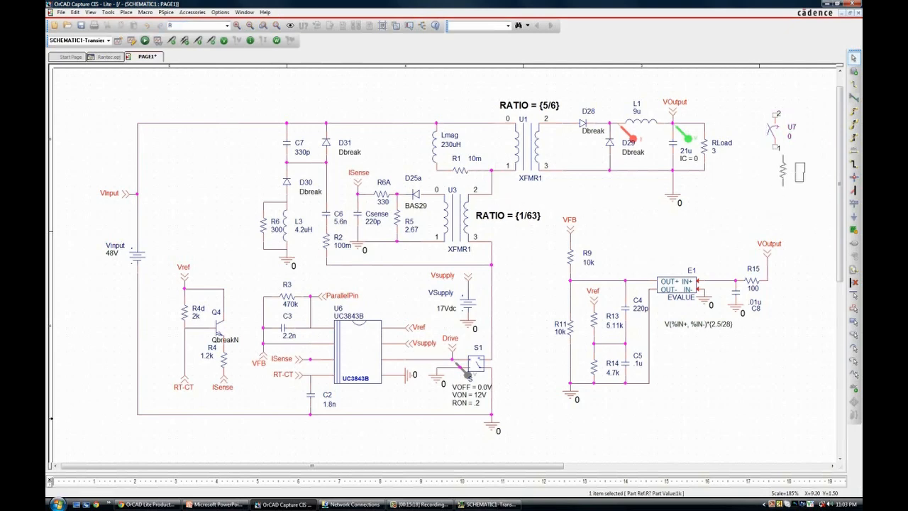
right_click(750, 189)
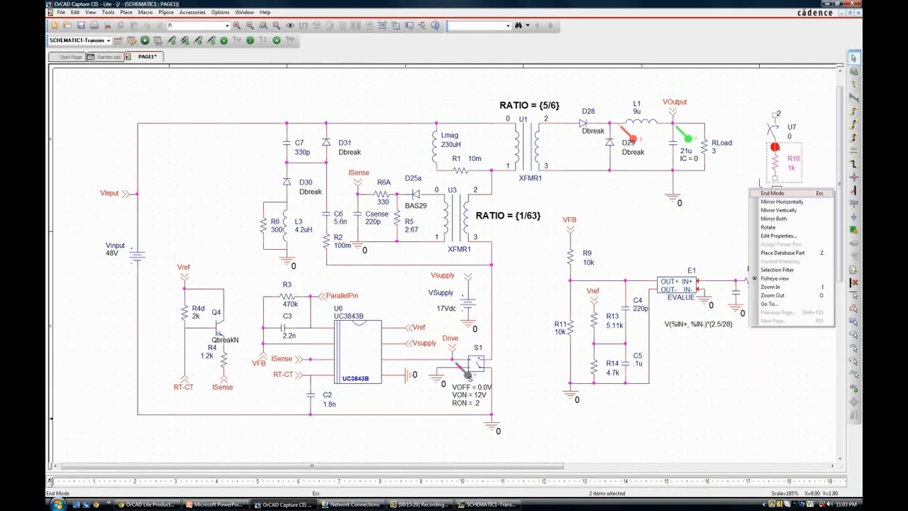
key(Escape)
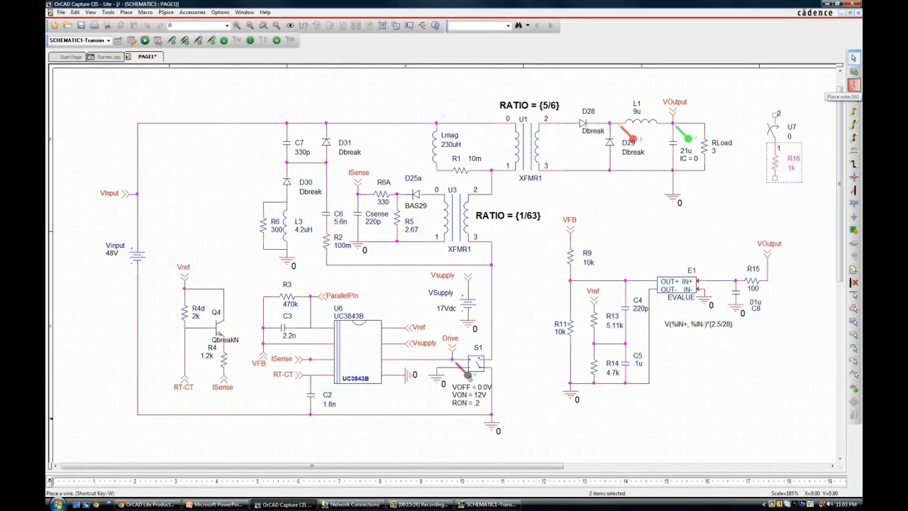
Step: Wire the switch and resistor in series across RLoad between the output node and its lower node
click(776, 115)
click(704, 92)
click(704, 123)
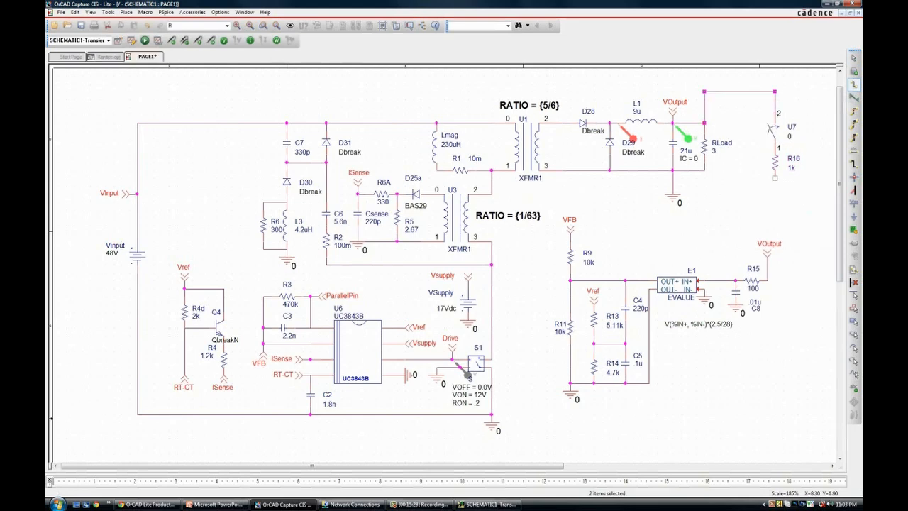
click(704, 170)
click(775, 178)
right_click(707, 190)
click(729, 193)
Step: Set the new series resistor's value to 10
double_click(791, 169)
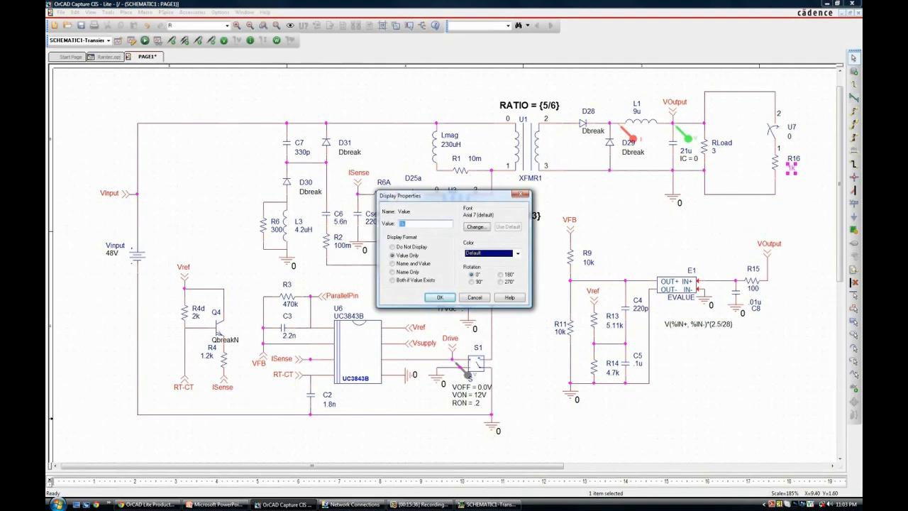
text(10)
key(Return)
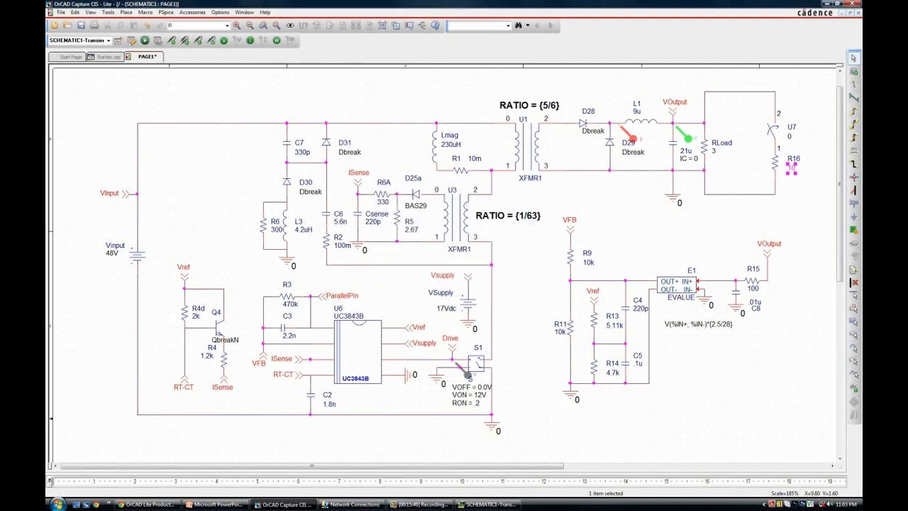
Step: Set the switch's TCLOSE value to 400u
double_click(789, 135)
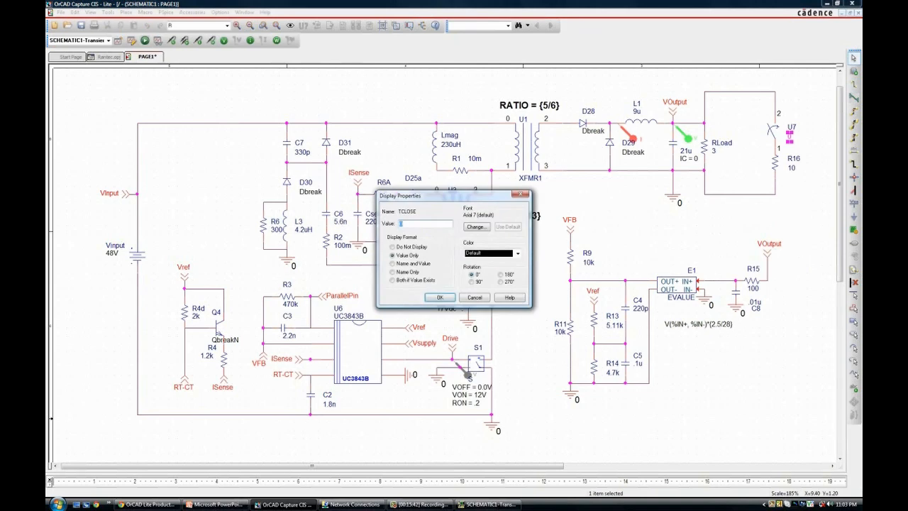
text(400u)
key(Return)
key(Escape)
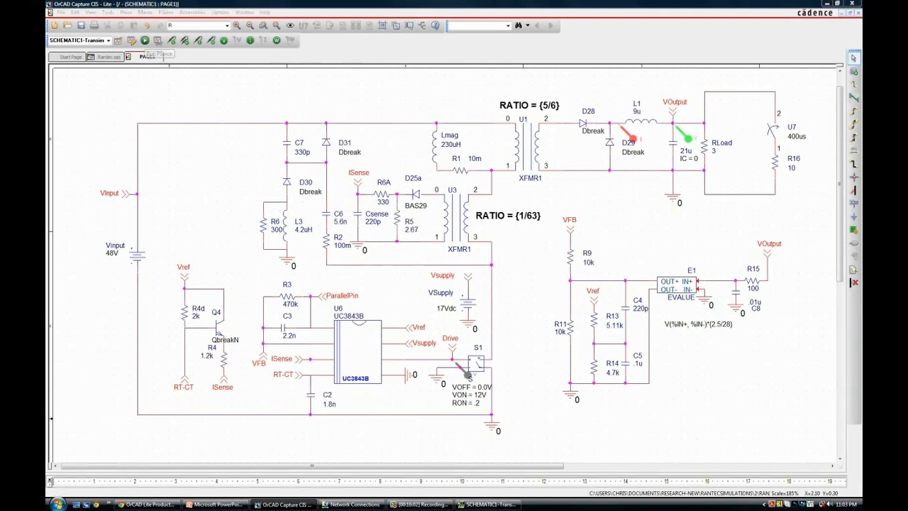
Step: Rerun the simulation and zoom into the waveforms from about 390 us to 540 us
click(145, 41)
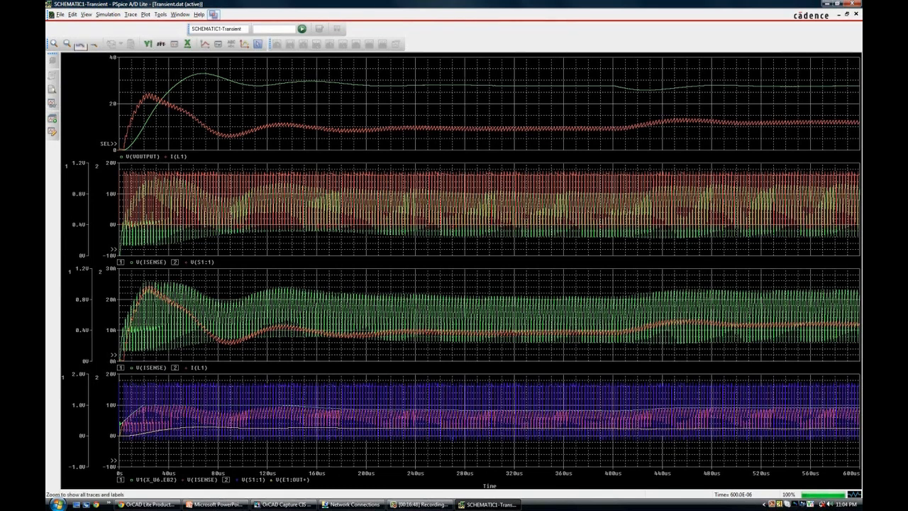
click(92, 43)
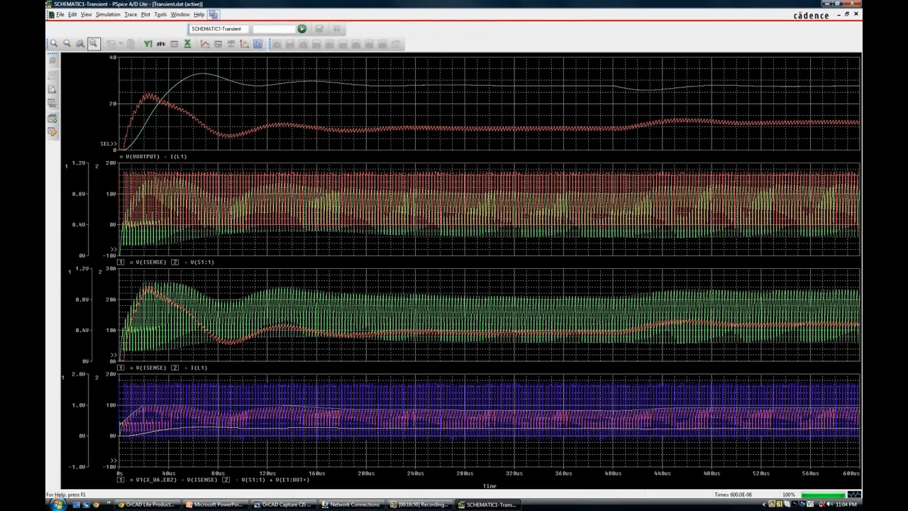
click(80, 43)
drag(601, 70, 780, 151)
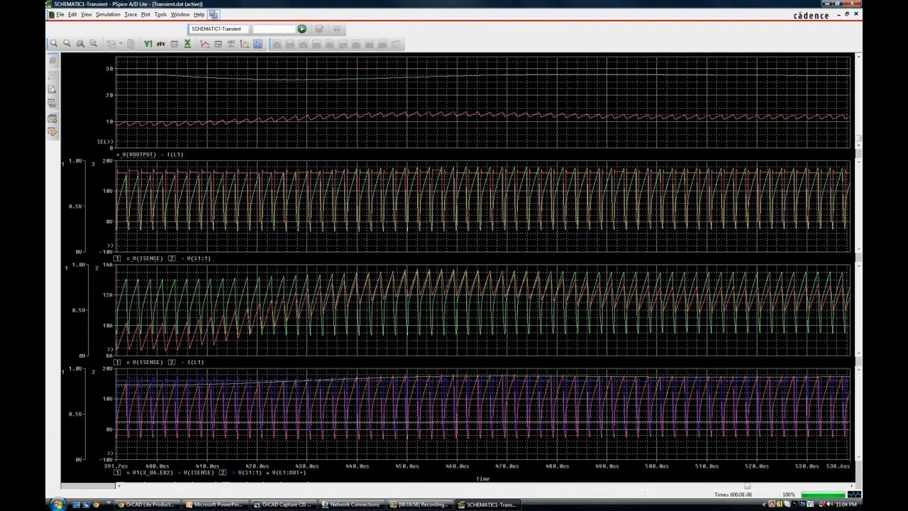
Step: Remove the I(L1) trace from the top plot
double_click(109, 95)
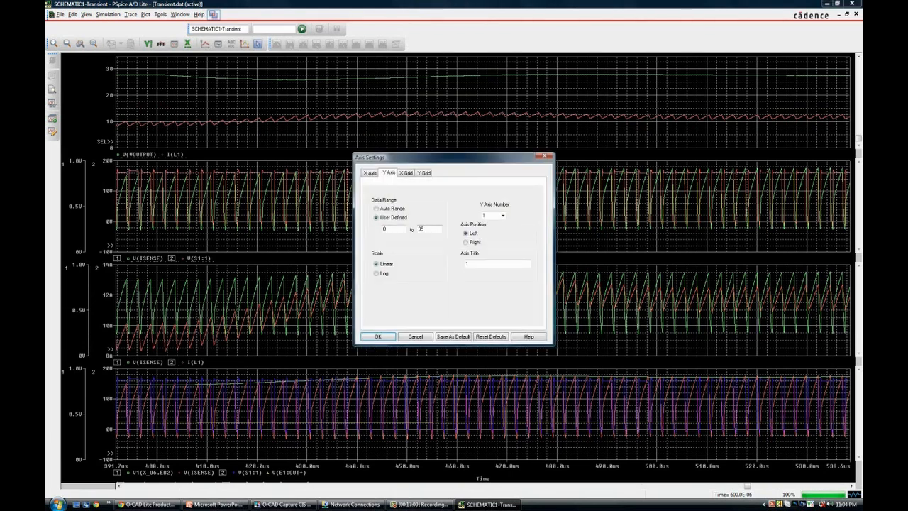
click(416, 336)
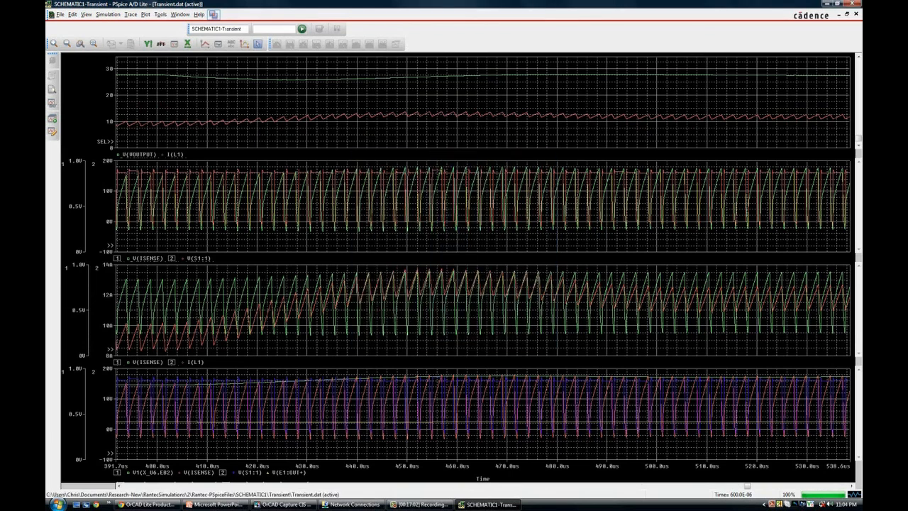
key(Delete)
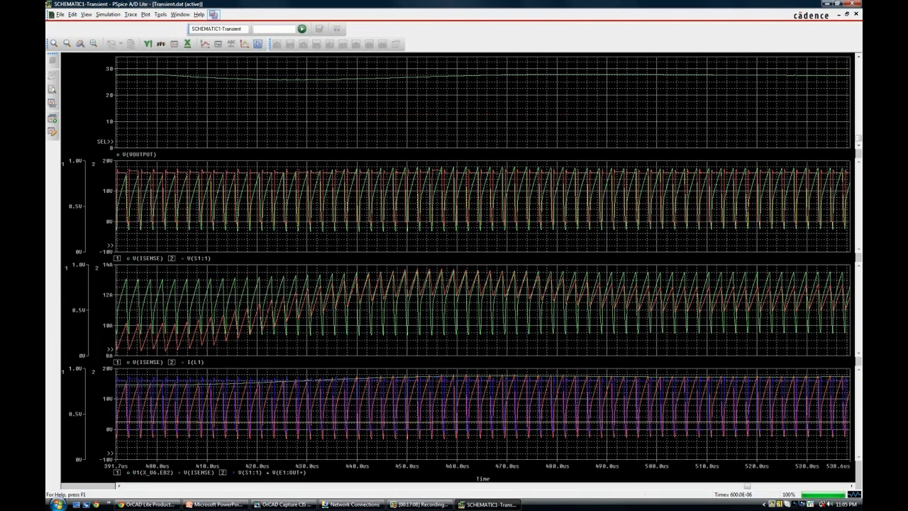
Step: Set the top plot's Y-axis lower limit to 25
double_click(109, 95)
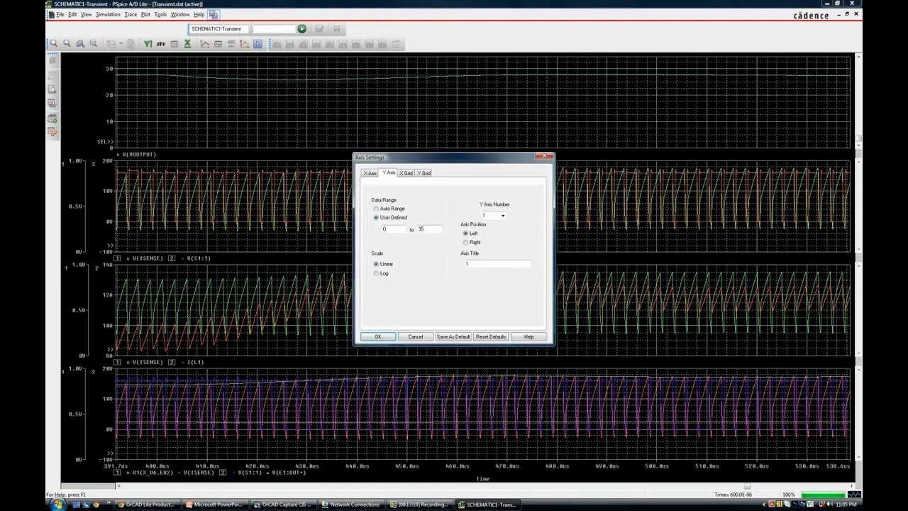
double_click(384, 228)
text(25)
key(Return)
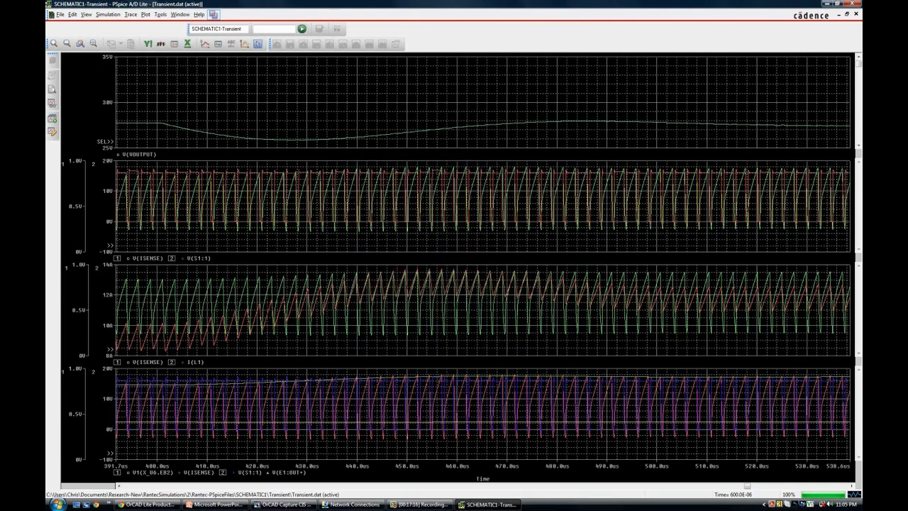
Step: Set the top plot's Y-axis upper limit to 30
double_click(107, 102)
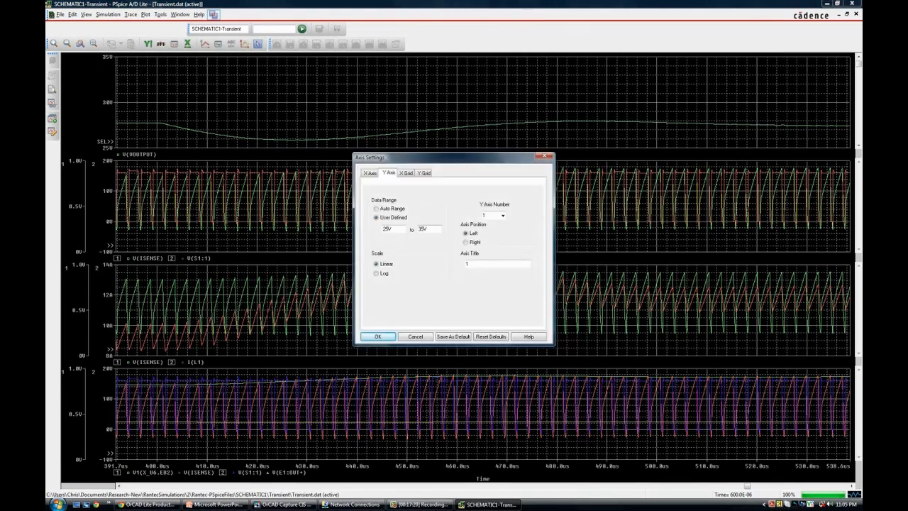
drag(418, 229, 424, 229)
text(30)
key(Return)
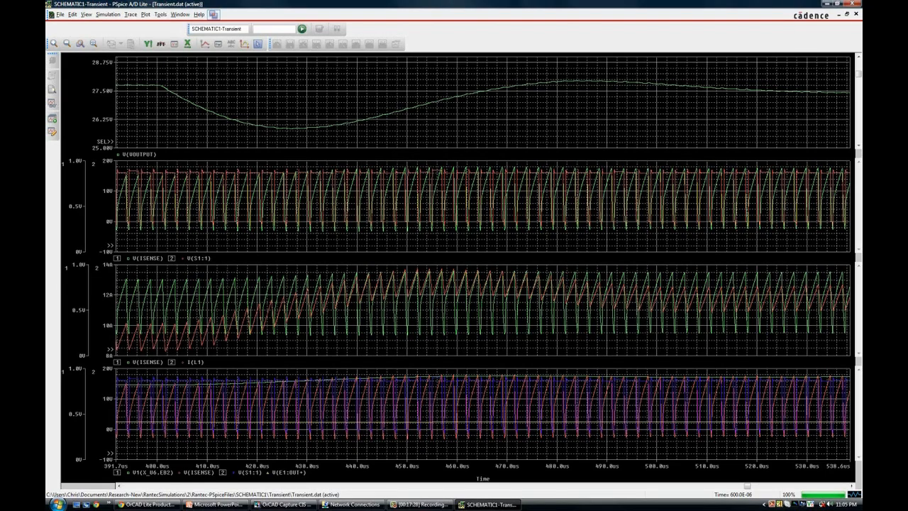
Step: Turn on the probe cursors and place them at the output voltage dip and at the load-step start to measure the response
click(259, 44)
drag(171, 107, 296, 117)
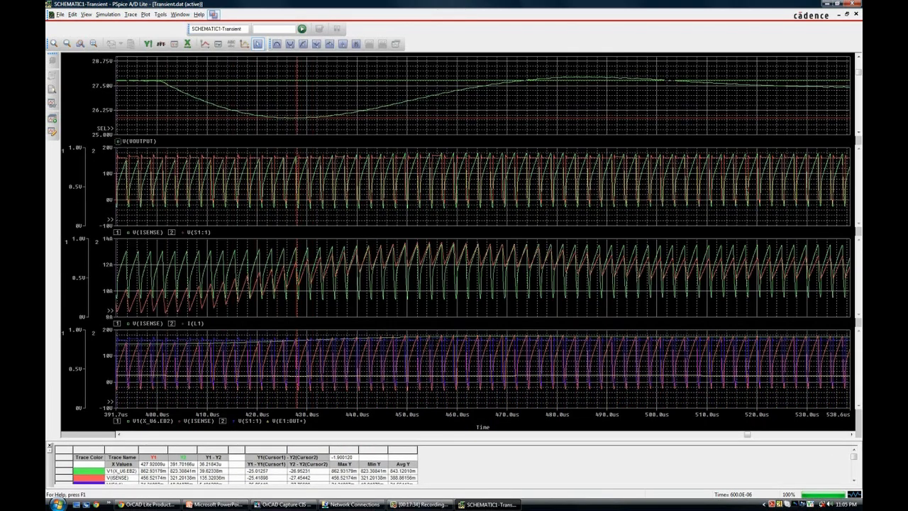
click(854, 480)
click(854, 480)
click(854, 480)
click(854, 480)
click(854, 480)
click(854, 481)
click(853, 480)
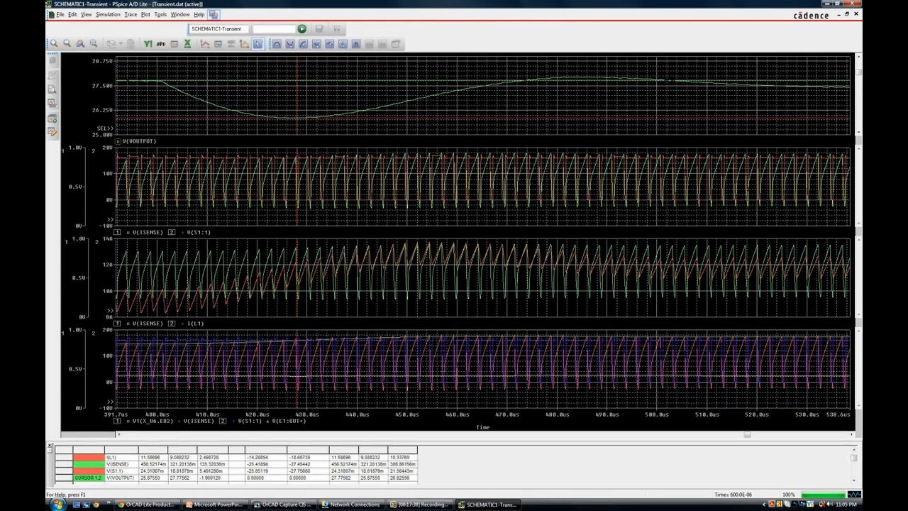
drag(297, 117, 152, 117)
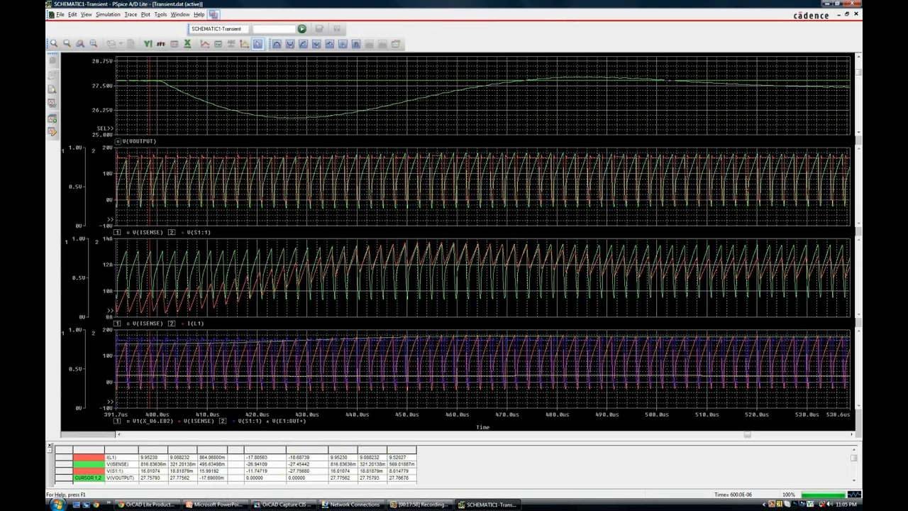
Step: Zoom the waveforms out to the full simulation time range, then switch to OrCAD Capture's schematic
click(93, 43)
click(120, 96)
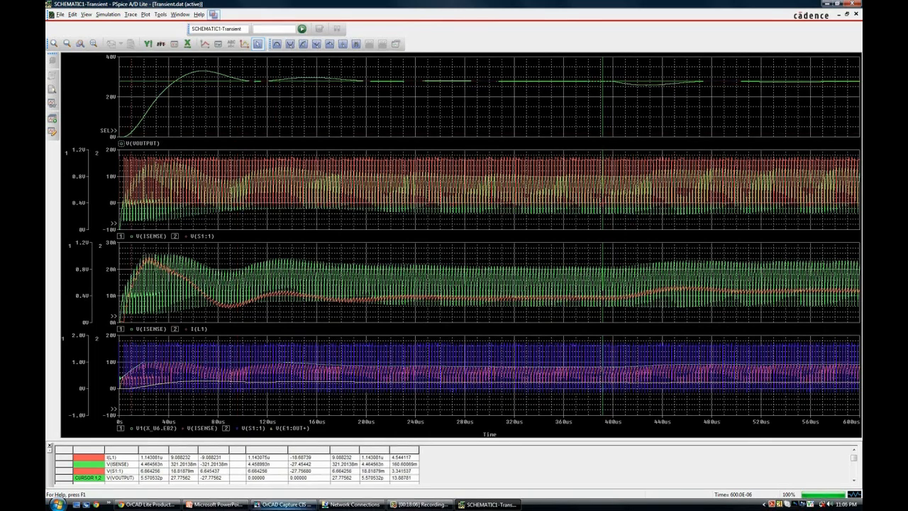
click(283, 504)
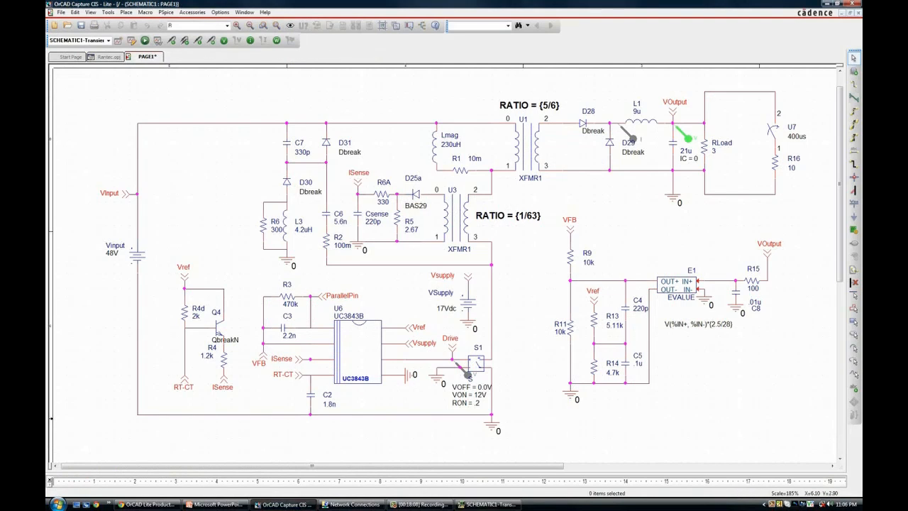